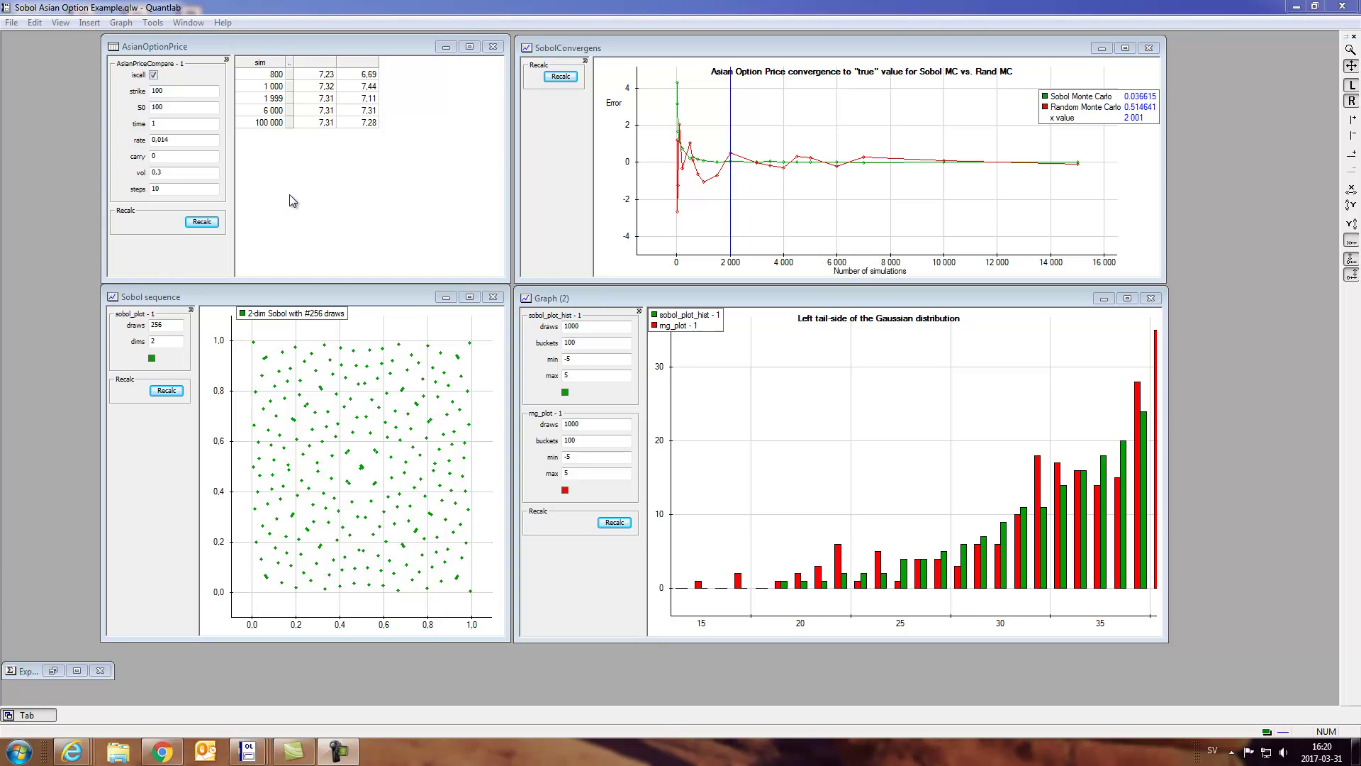
Raise the Sobol sequence draws to 1000, then to 2000, so the scatter fills with 2000 points
click(336, 299)
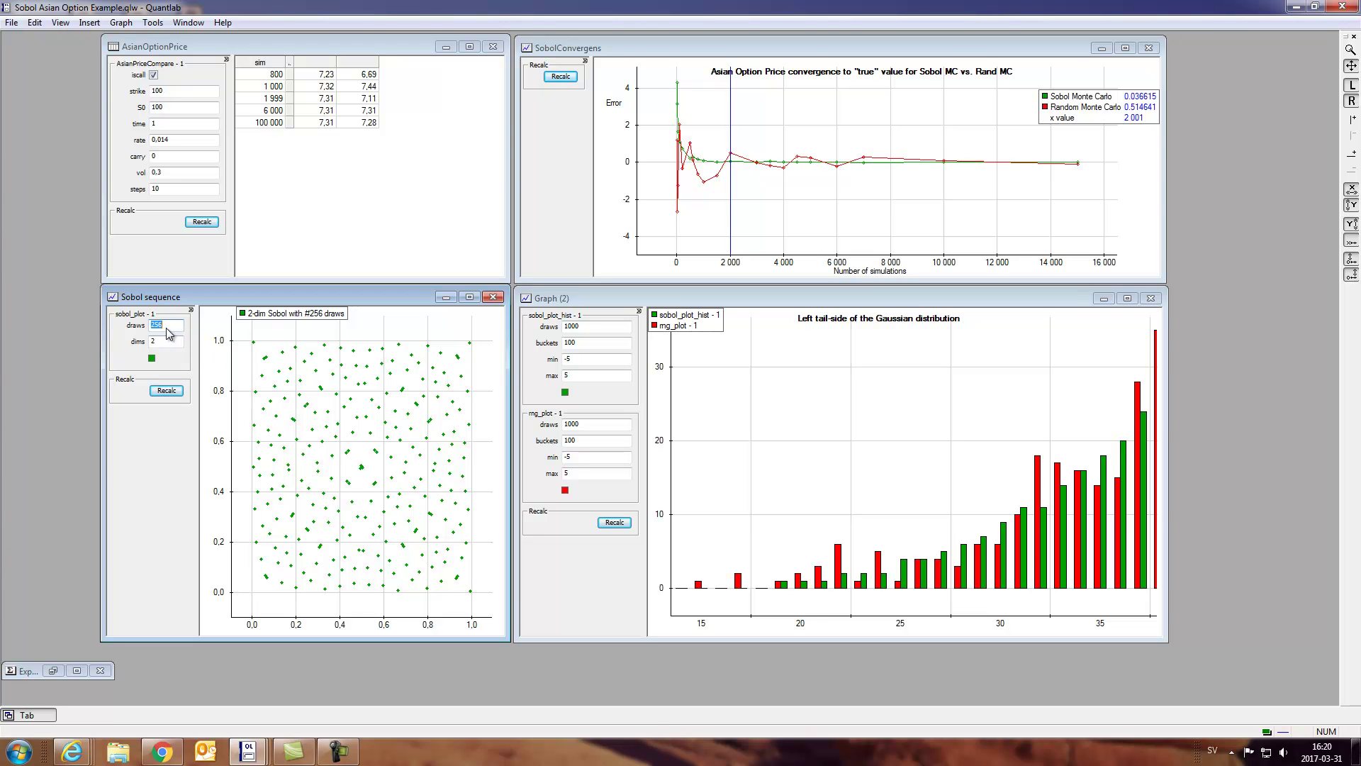
text(000)
key(Return)
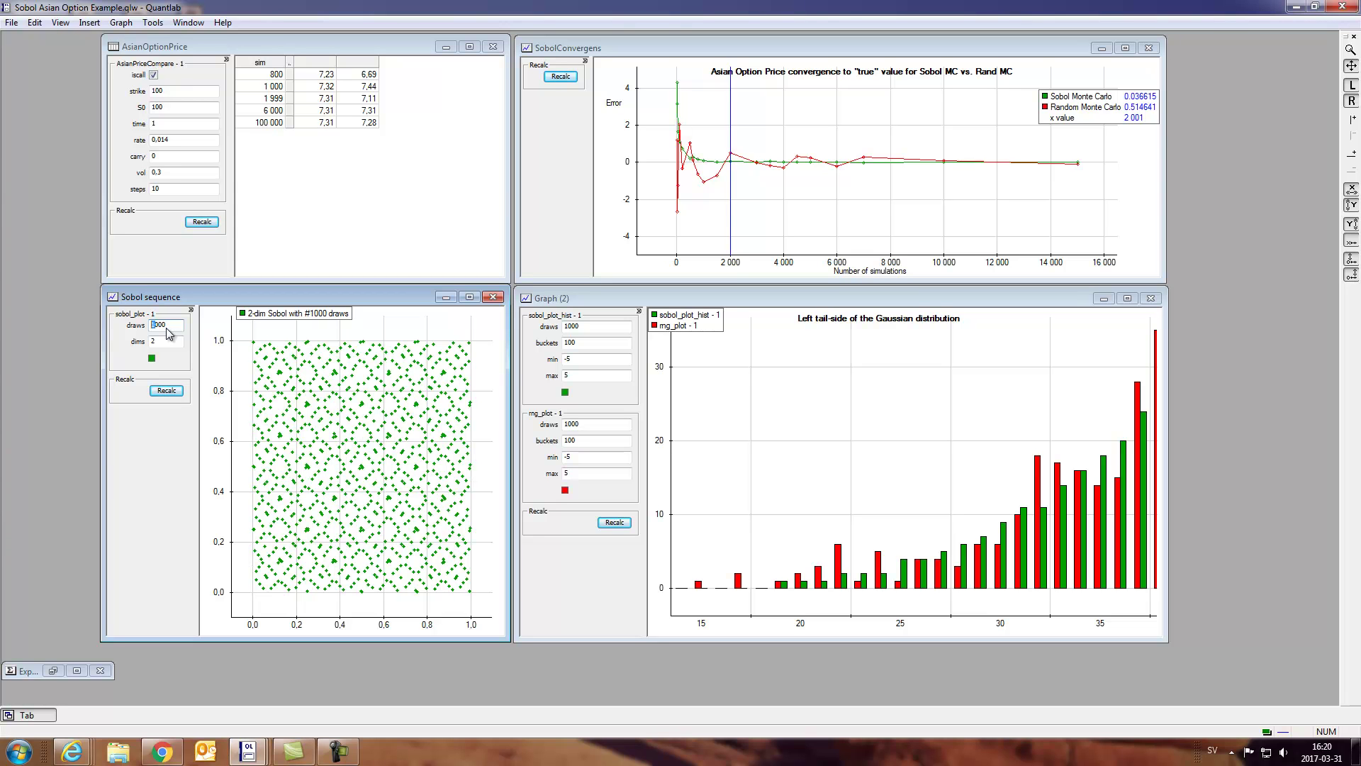
key(Return)
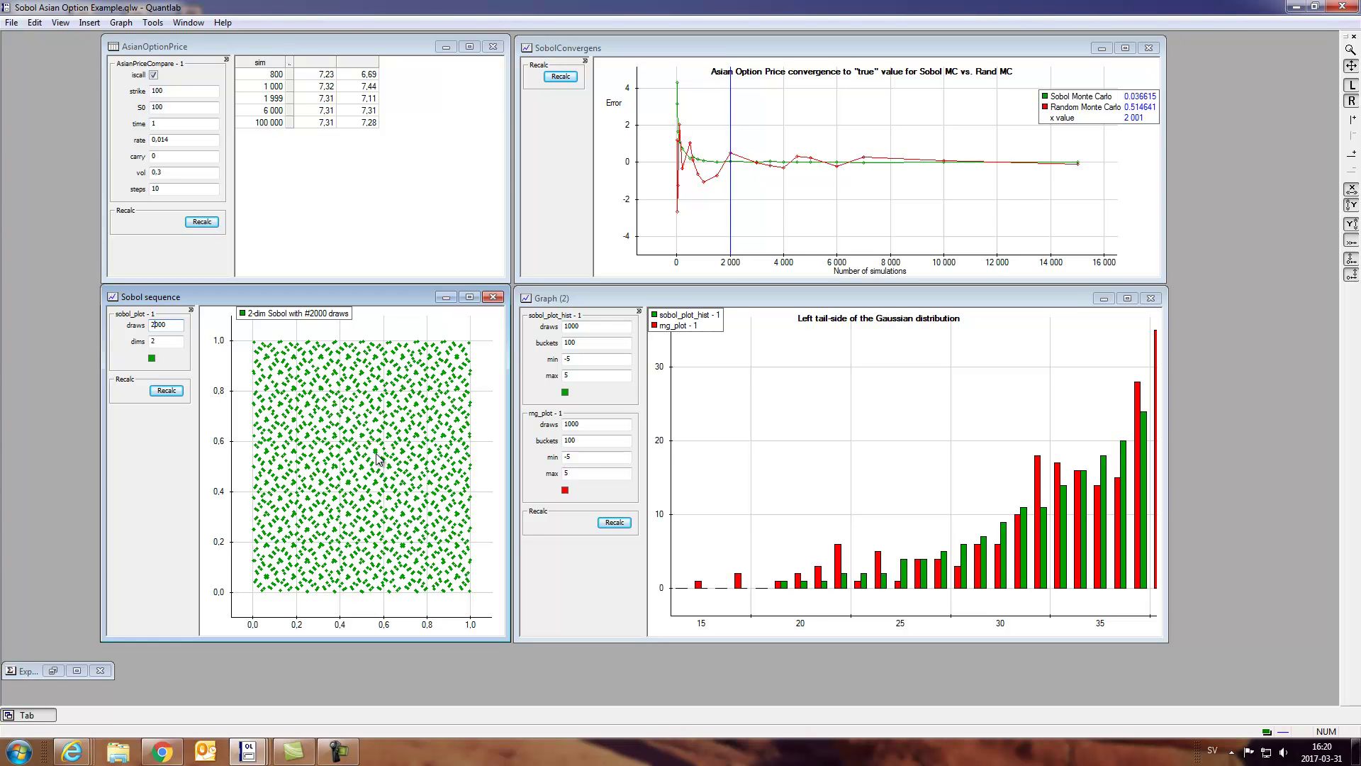
Select the third Asian option price column, from 6,69 down to 7,28
click(385, 173)
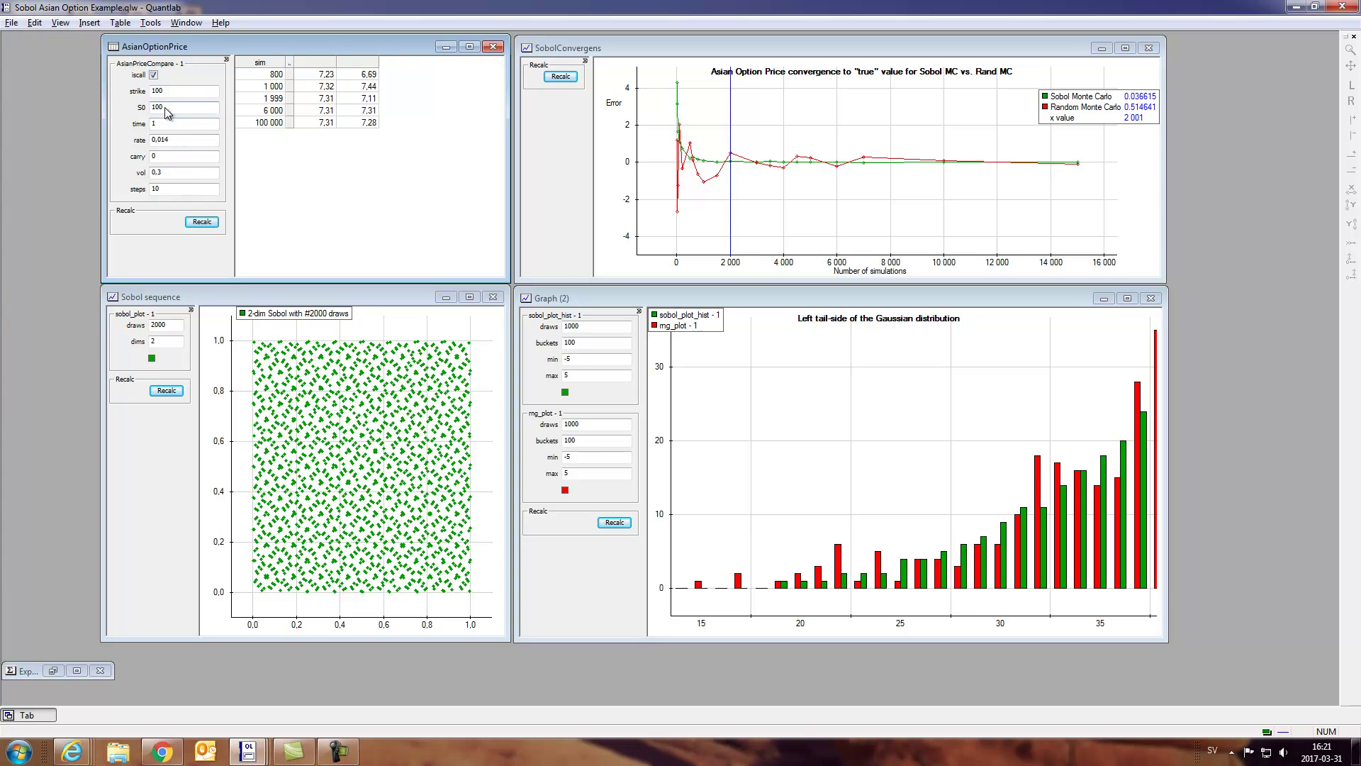
click(268, 79)
drag(328, 74, 320, 144)
click(320, 138)
drag(361, 75, 362, 128)
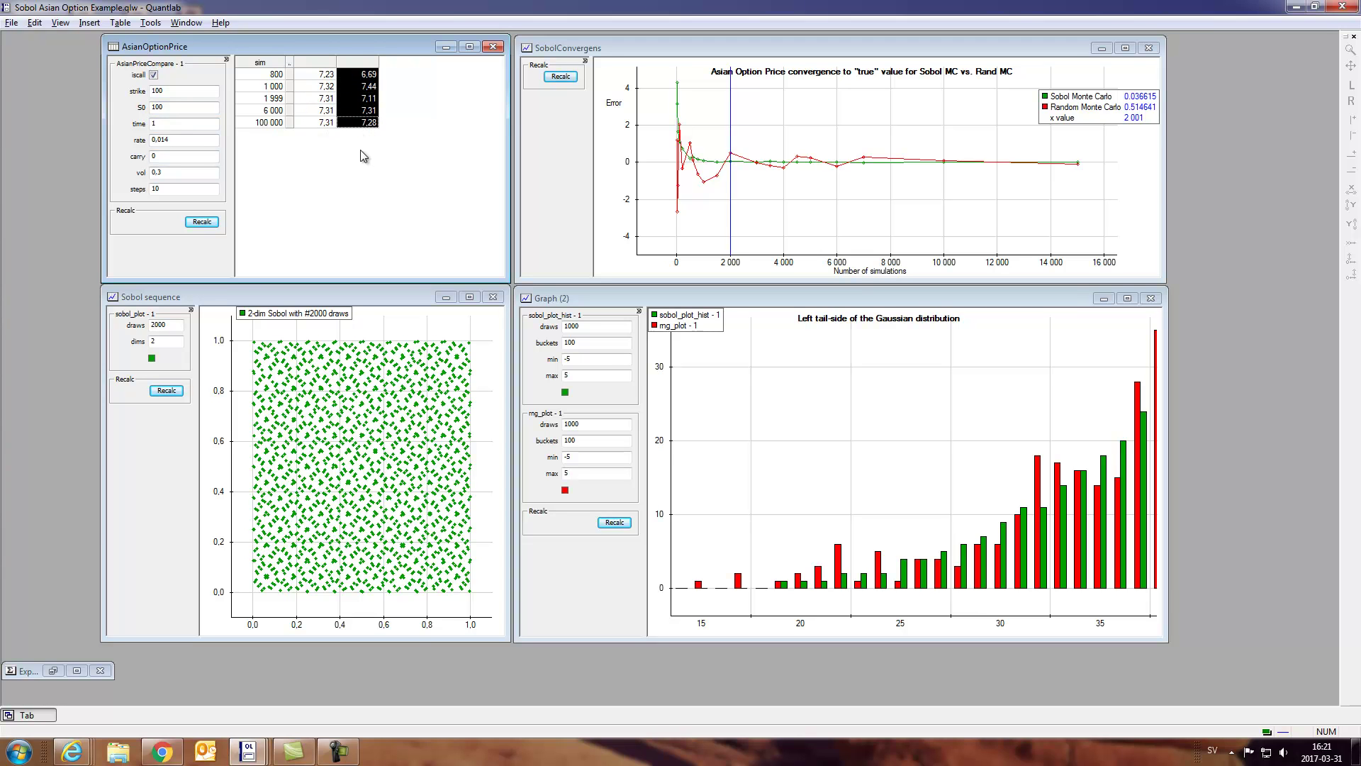
Recalculate the Asian option prices five times, then deselect the third column
click(202, 222)
click(202, 222)
click(202, 221)
key(Return)
click(198, 221)
click(315, 99)
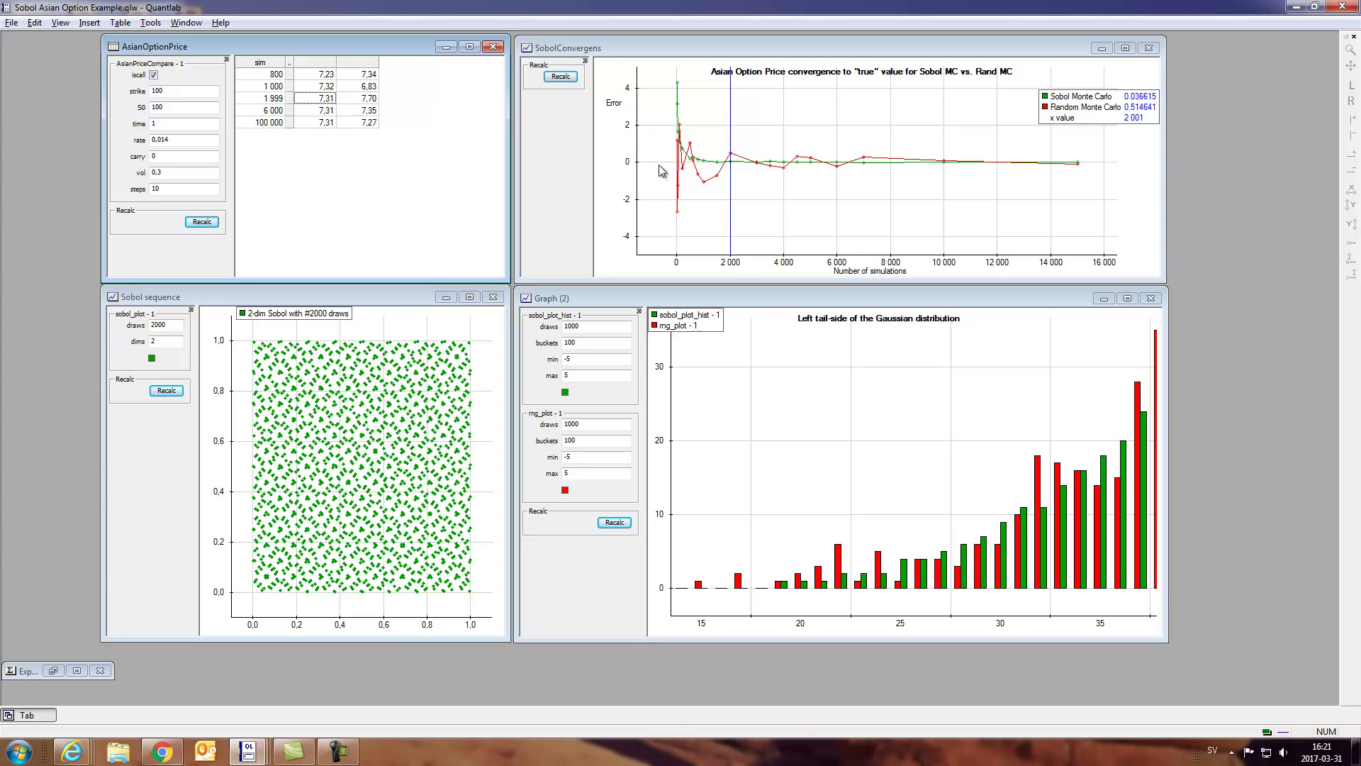
Highlight the Sobol and Random Monte Carlo error curves, then recompute the convergence graph seventeen times
click(712, 164)
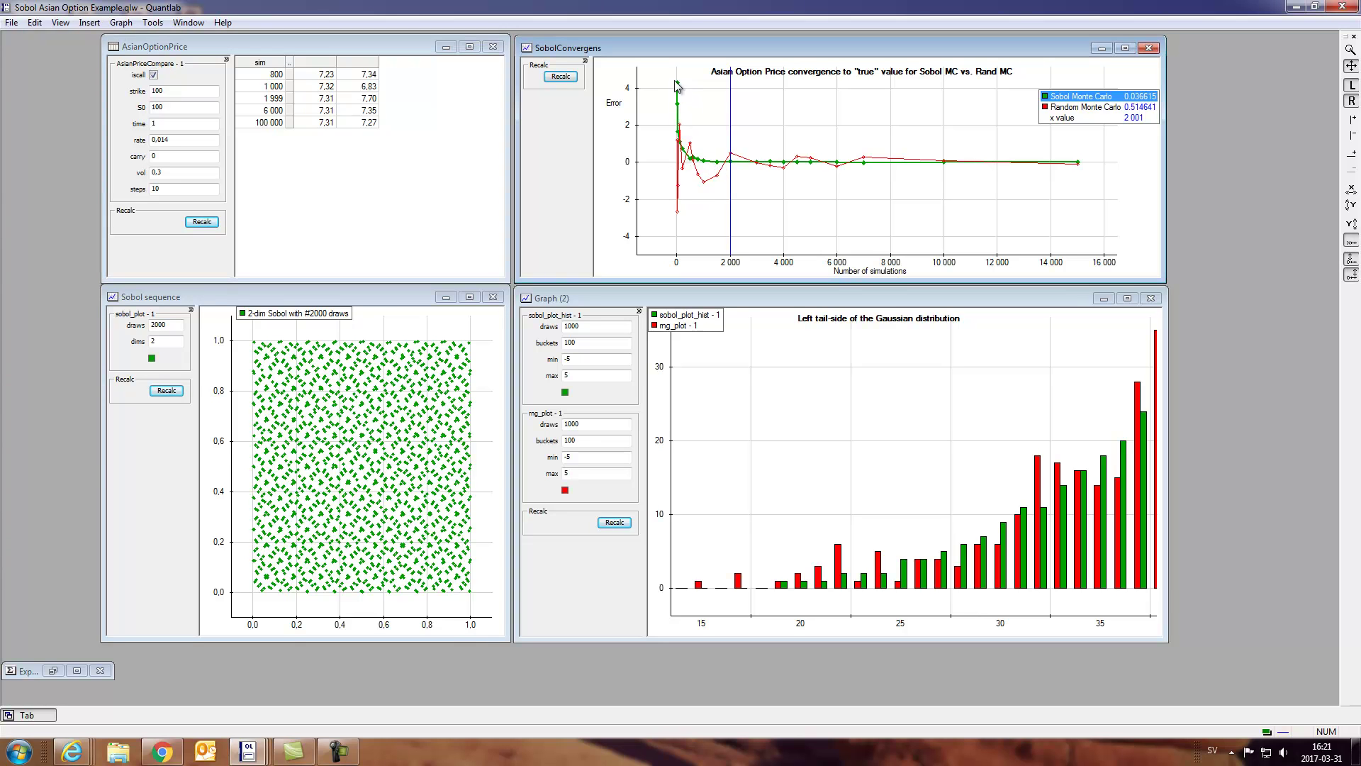
click(783, 170)
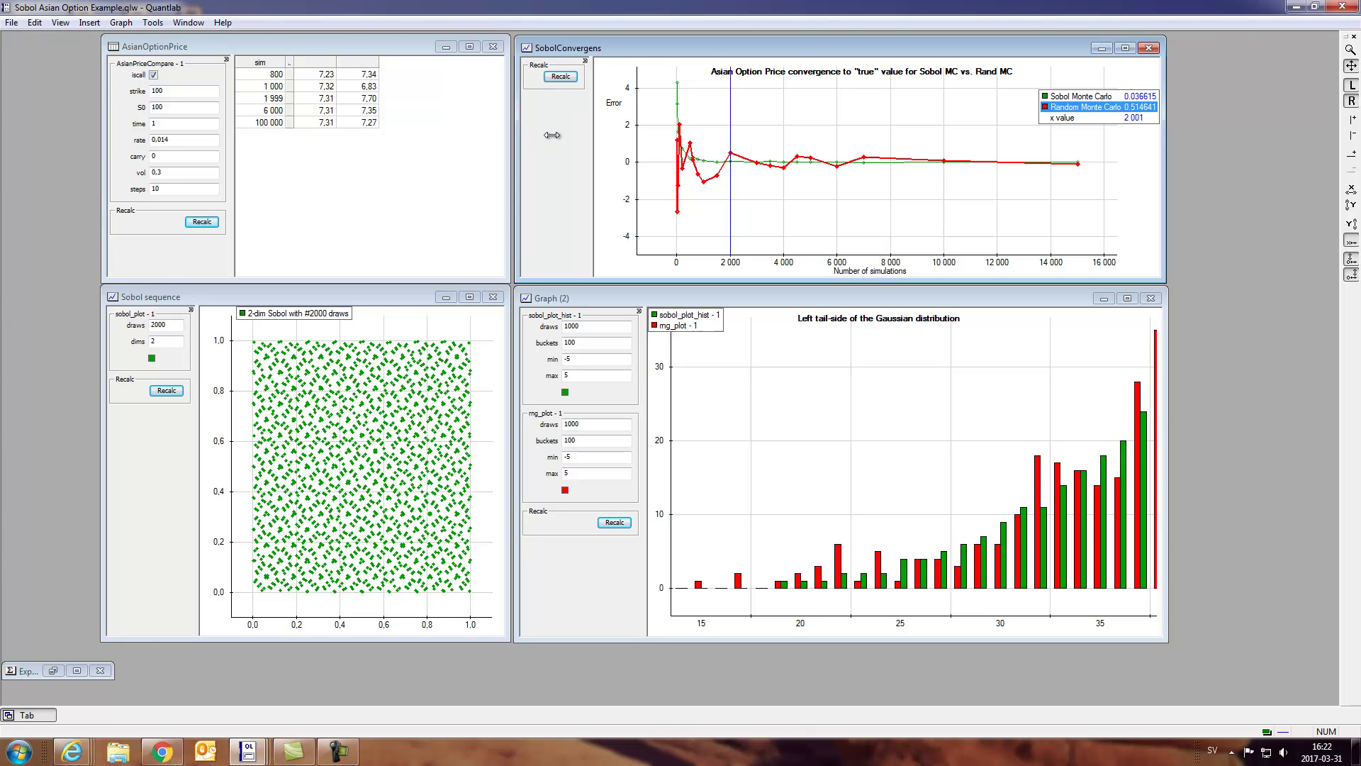
click(560, 77)
click(560, 76)
click(560, 77)
click(560, 76)
click(560, 76)
click(560, 77)
click(560, 76)
click(560, 77)
click(560, 77)
click(560, 76)
click(560, 76)
click(560, 76)
click(560, 76)
click(560, 76)
click(560, 77)
click(560, 76)
click(560, 77)
click(560, 76)
click(560, 77)
click(560, 76)
click(560, 76)
click(560, 77)
click(560, 77)
click(560, 77)
click(560, 76)
click(560, 77)
click(560, 76)
click(560, 76)
click(560, 76)
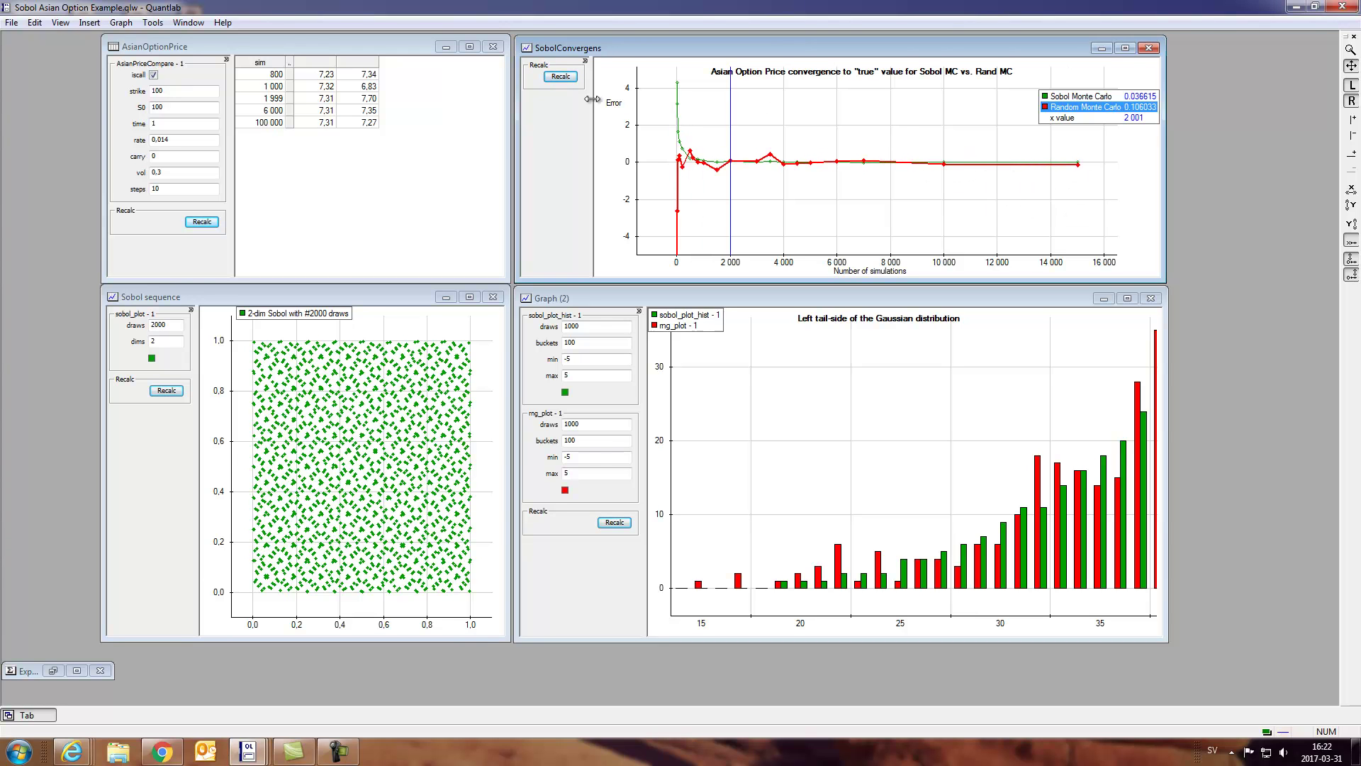
Recompute the Random Monte Carlo convergence curve ten more times
click(565, 80)
click(565, 80)
click(565, 80)
click(565, 80)
click(565, 80)
click(565, 81)
click(565, 80)
click(565, 80)
click(565, 80)
click(565, 80)
click(564, 80)
click(565, 80)
click(565, 80)
click(564, 80)
click(565, 80)
click(565, 80)
click(564, 80)
click(565, 80)
click(565, 80)
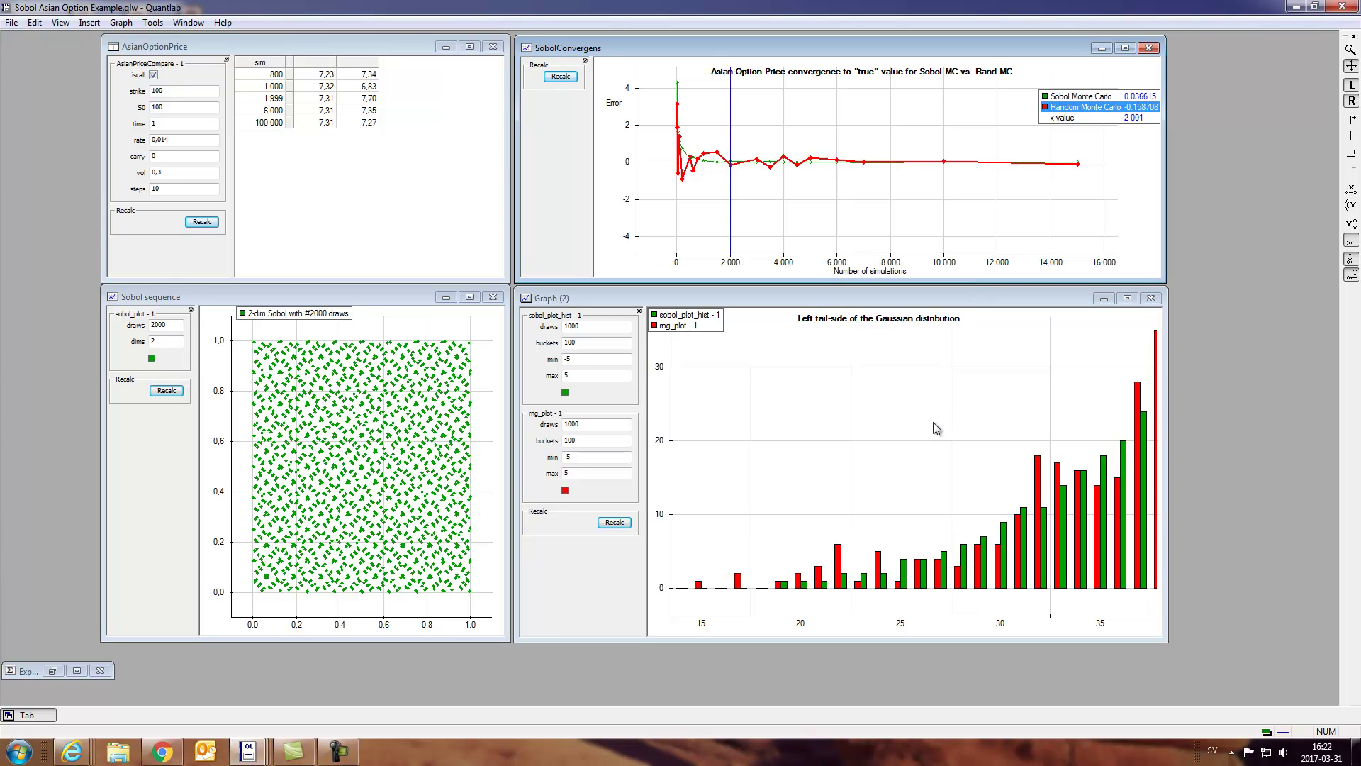
Zoom the tail histogram out to the whole distribution and regenerate its bars four times
click(1002, 474)
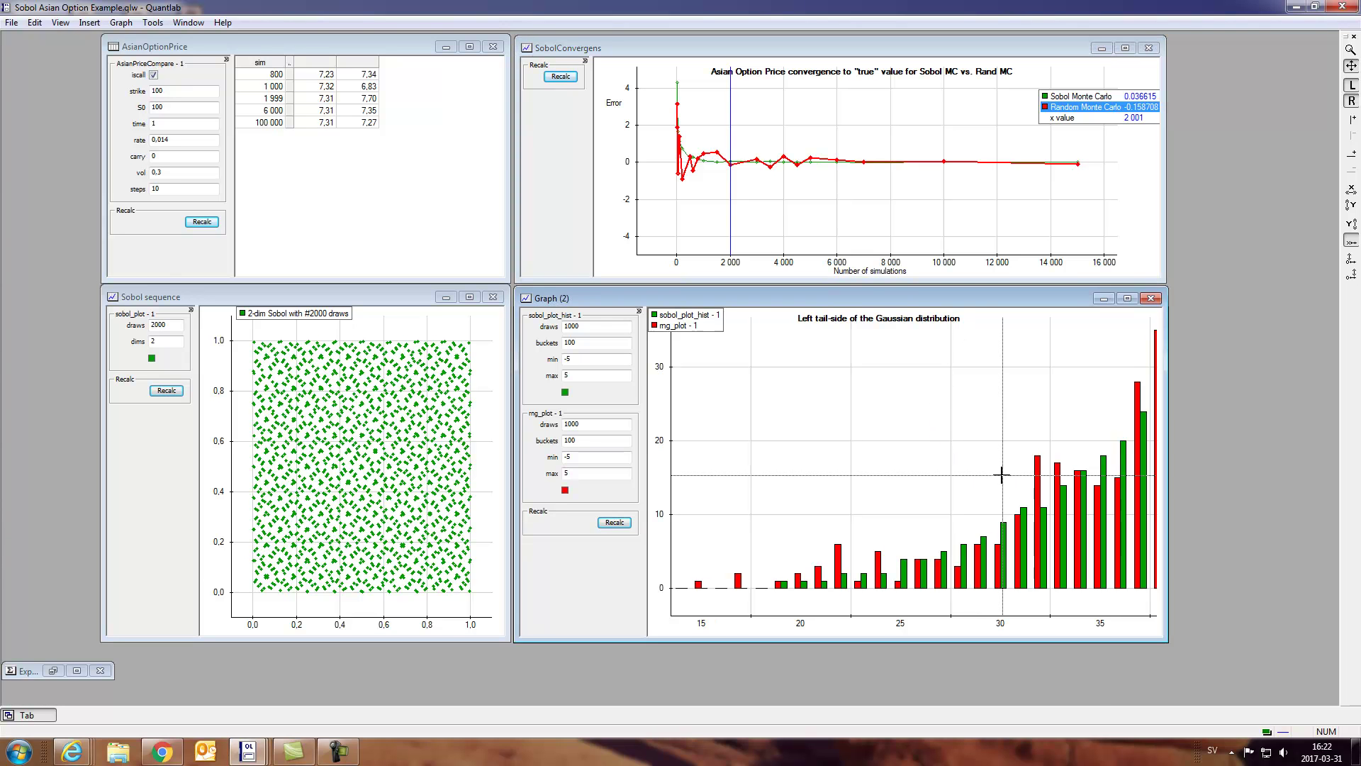
drag(969, 480, 842, 454)
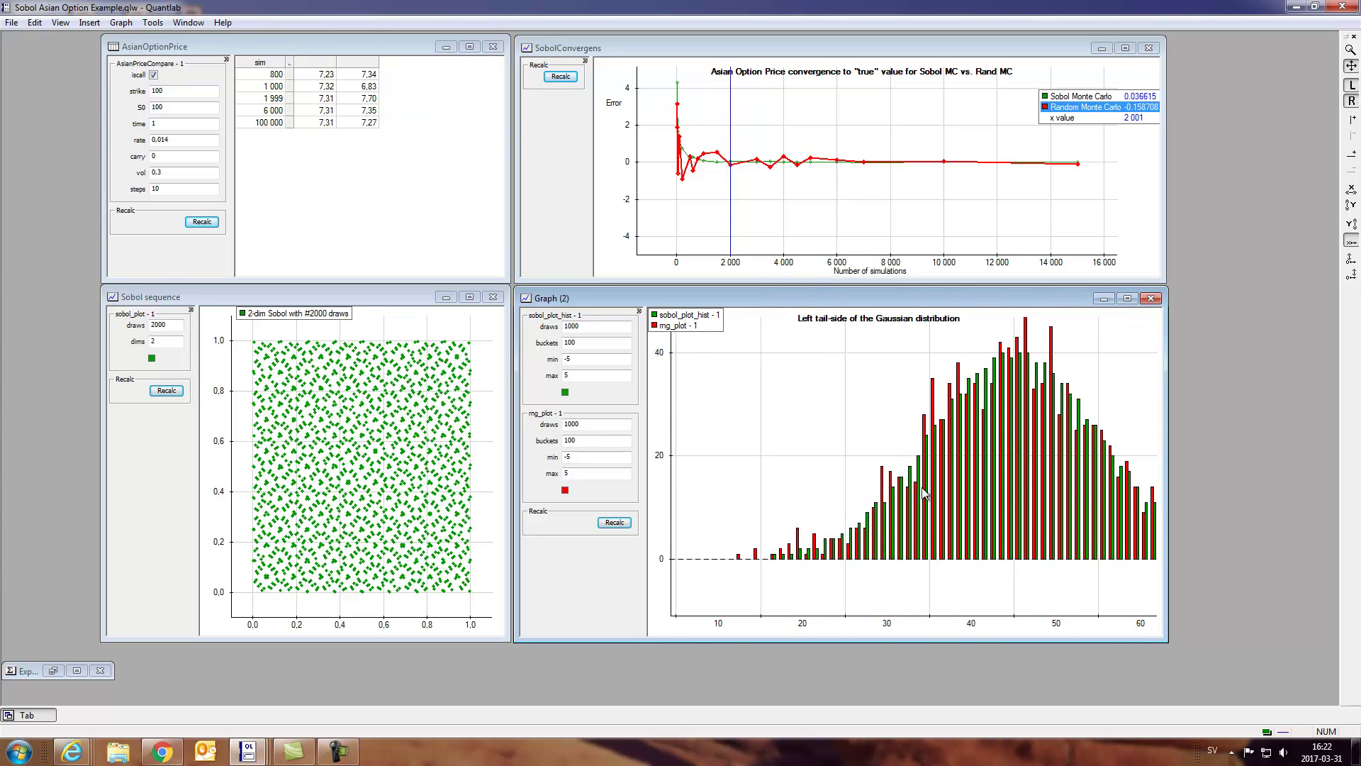
click(611, 523)
click(612, 525)
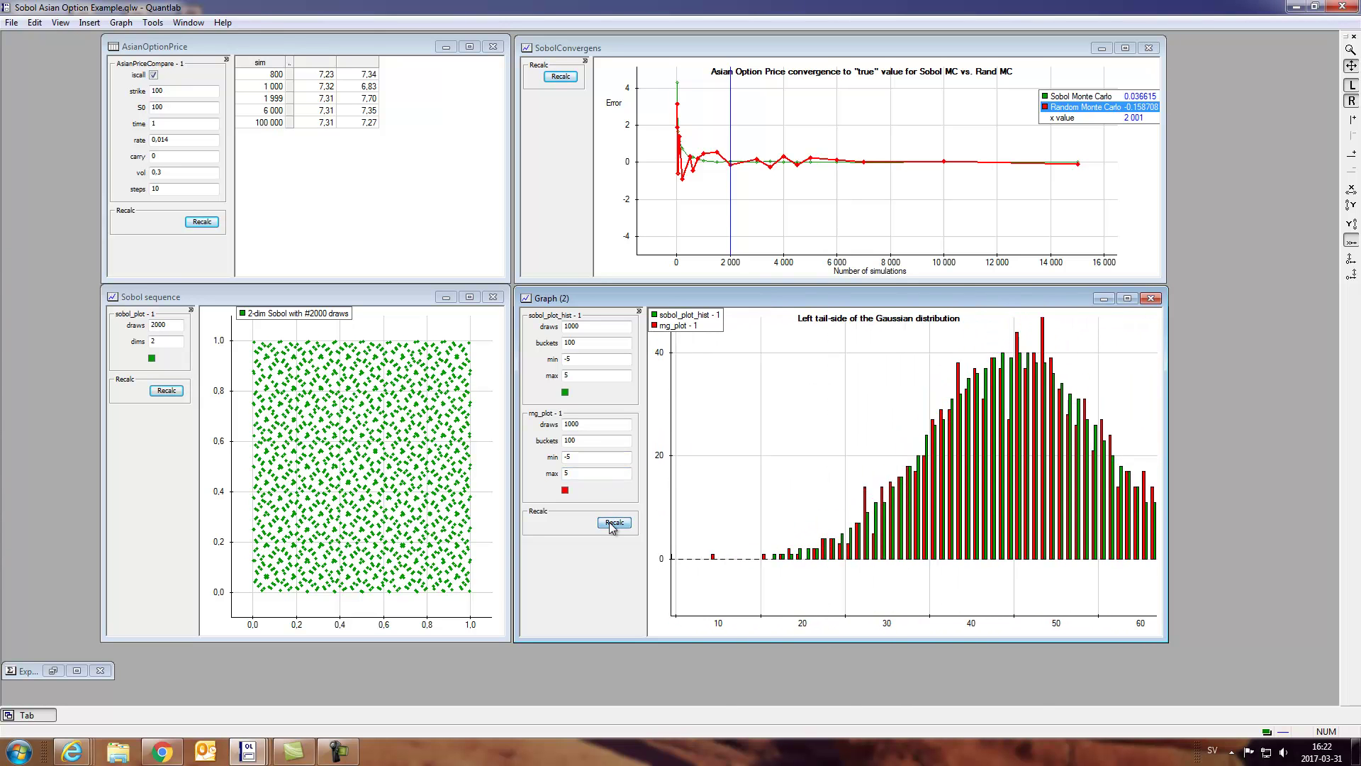
click(614, 524)
click(614, 524)
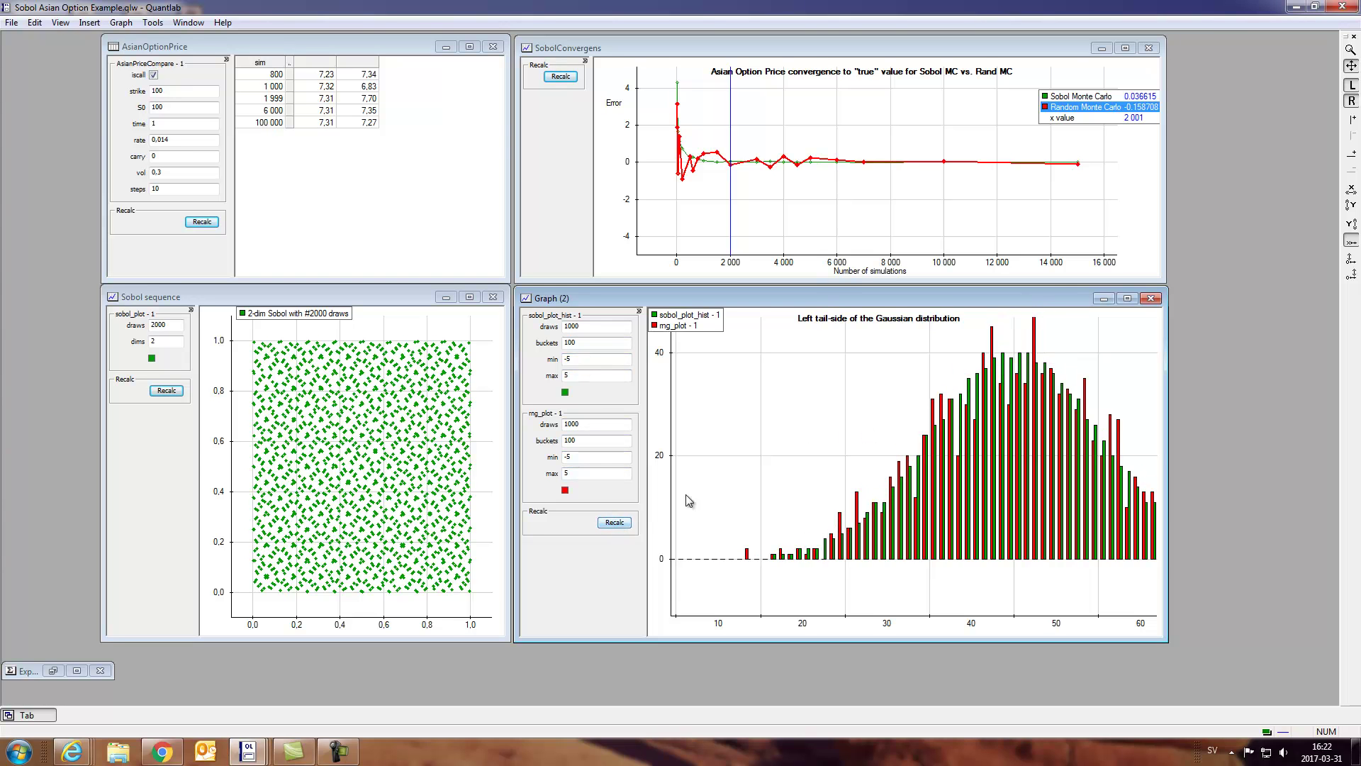
Regenerate the Sobol and random histogram bars eleven more times
click(623, 524)
click(625, 525)
click(625, 524)
click(625, 525)
click(625, 525)
click(625, 525)
click(626, 524)
click(625, 525)
click(625, 525)
click(625, 524)
click(625, 524)
click(625, 524)
click(625, 525)
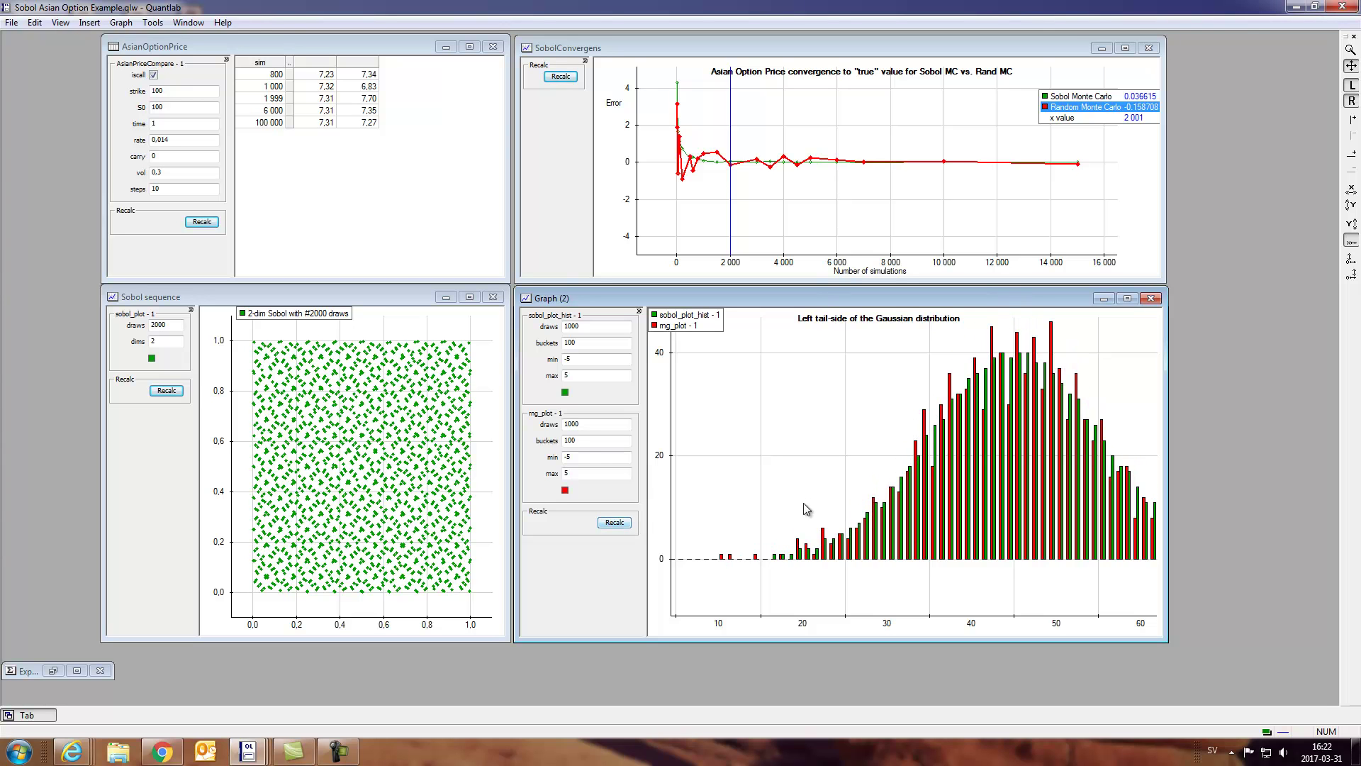
Zoom into the histogram's left tail and regenerate the bars eight times
scroll(813, 557, up, 5)
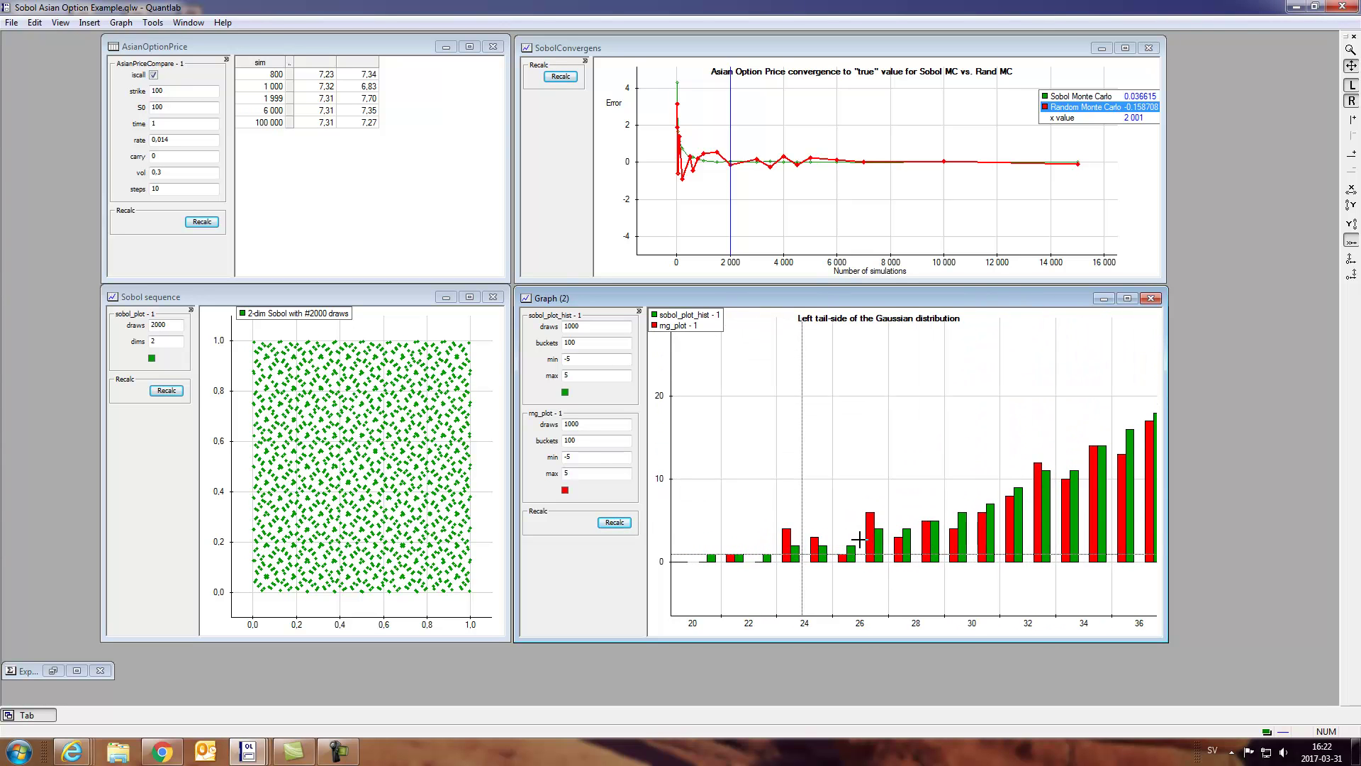
click(616, 523)
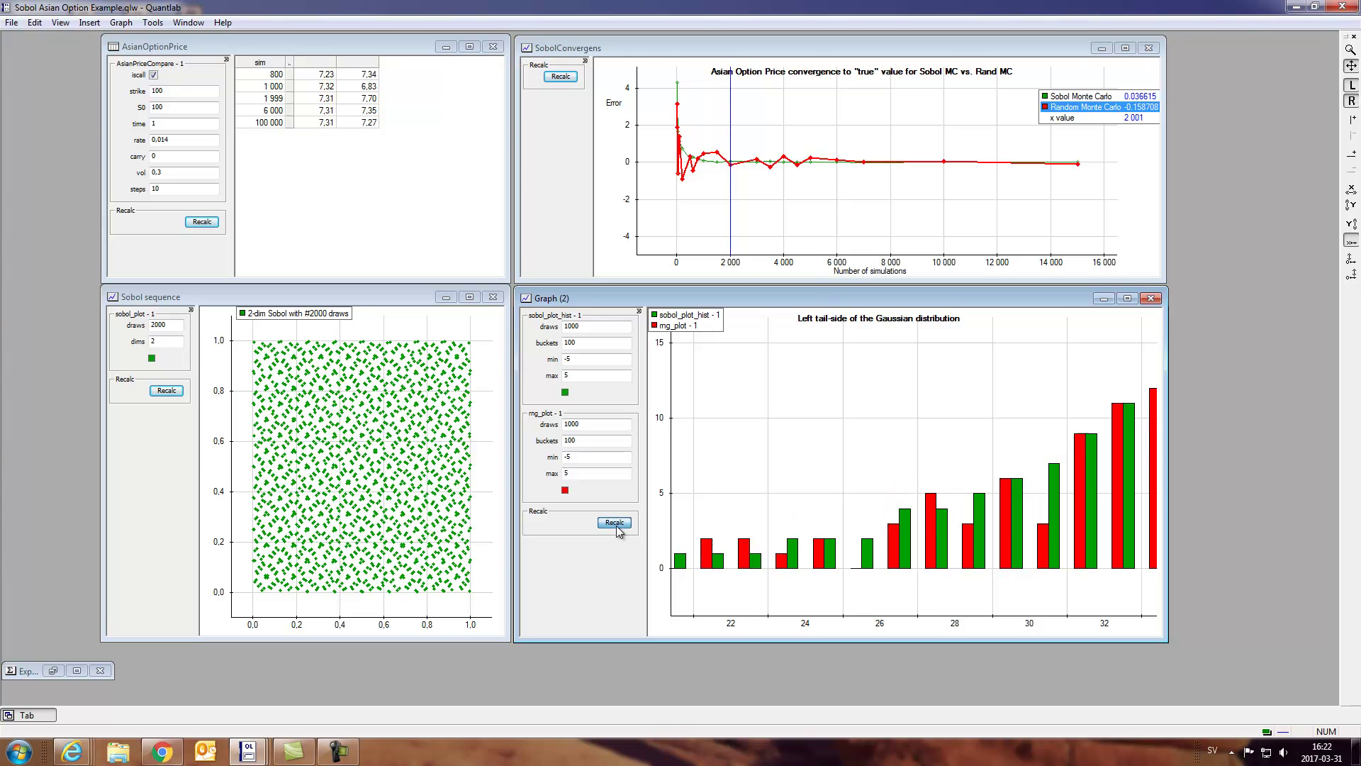
click(615, 523)
click(615, 523)
click(616, 524)
click(616, 523)
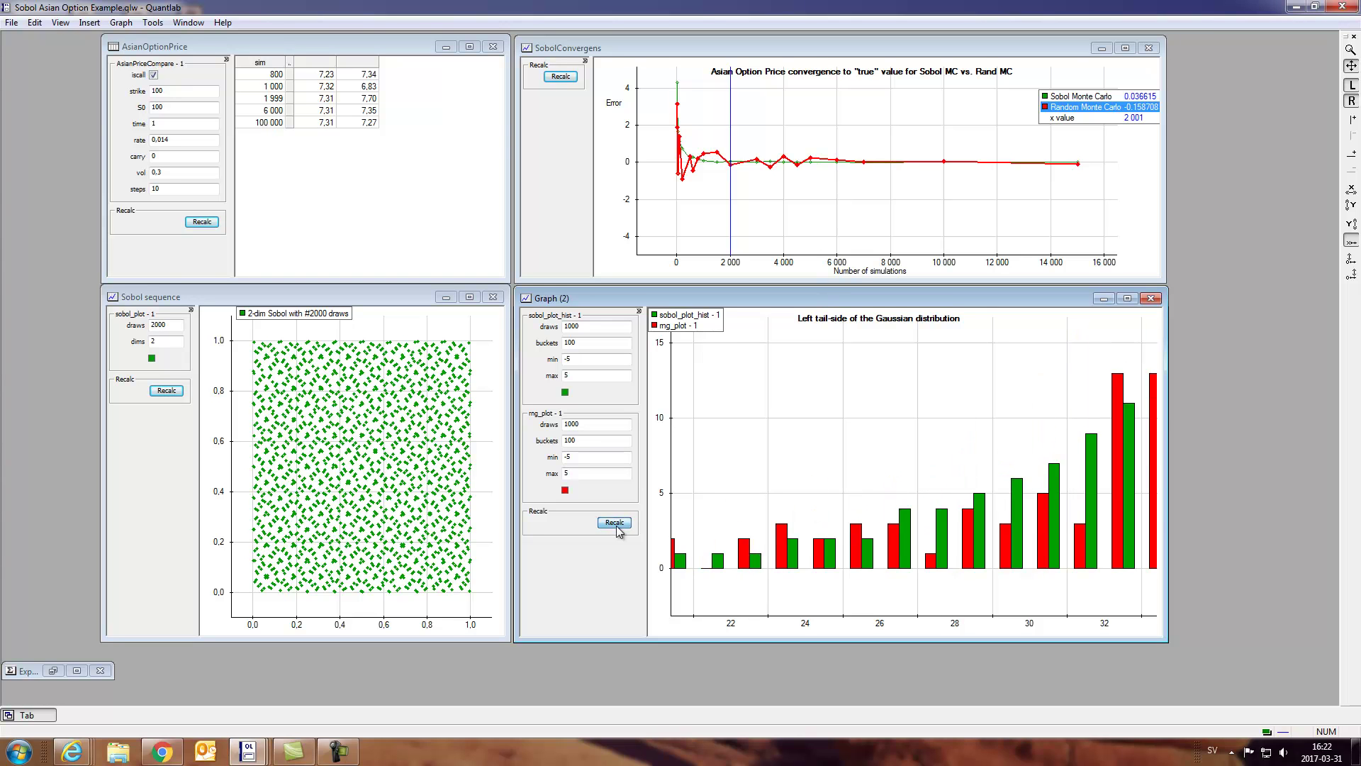
click(616, 523)
click(615, 523)
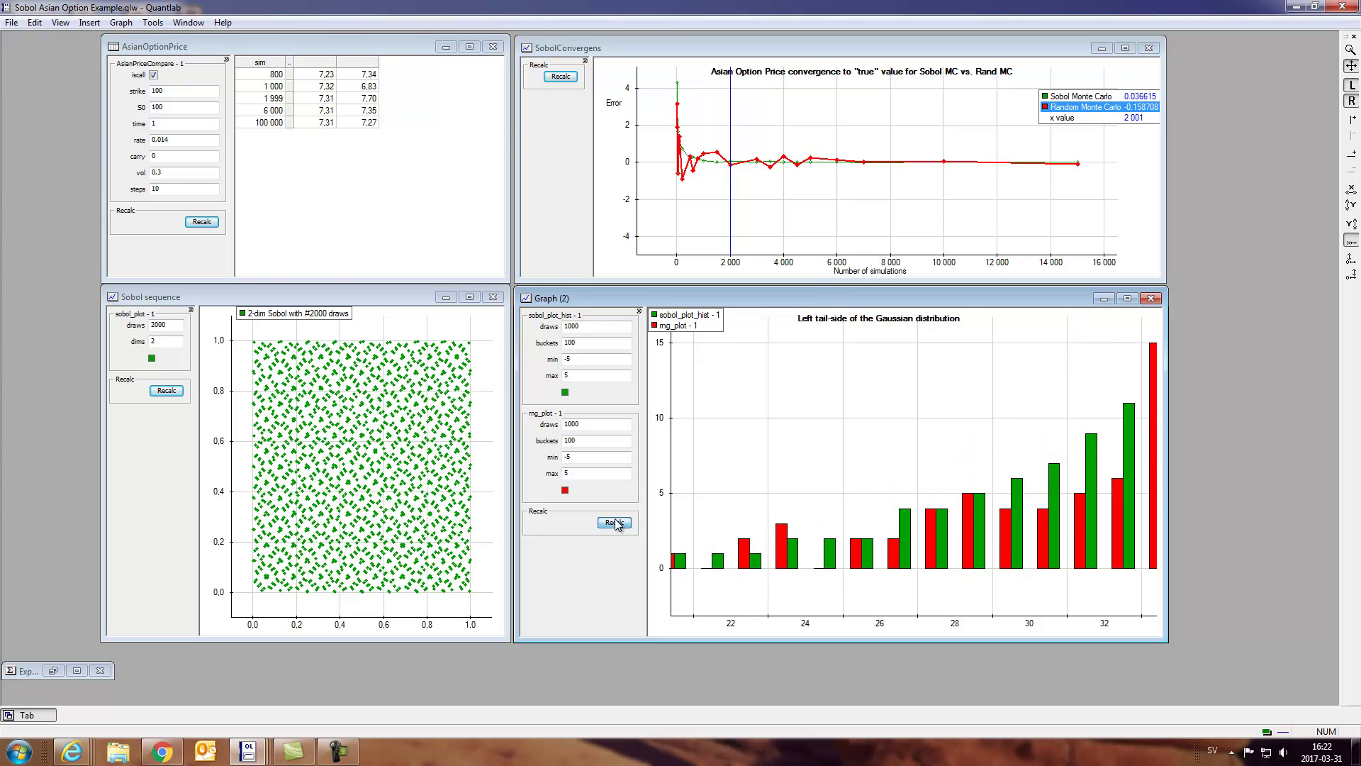
click(615, 523)
Widen the tail view to about 15–40 and regenerate the bars nine more times
scroll(861, 521, down, 2)
click(615, 523)
click(615, 523)
click(615, 523)
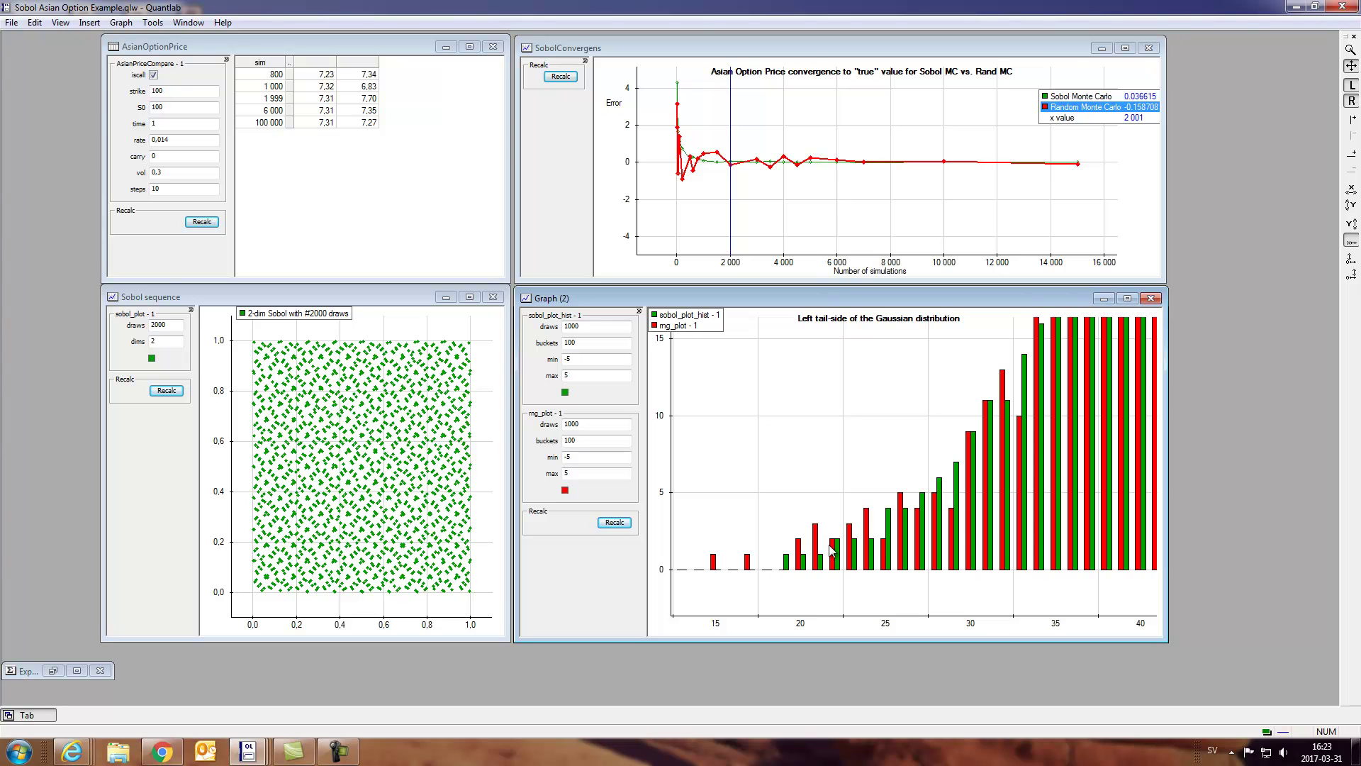
click(615, 523)
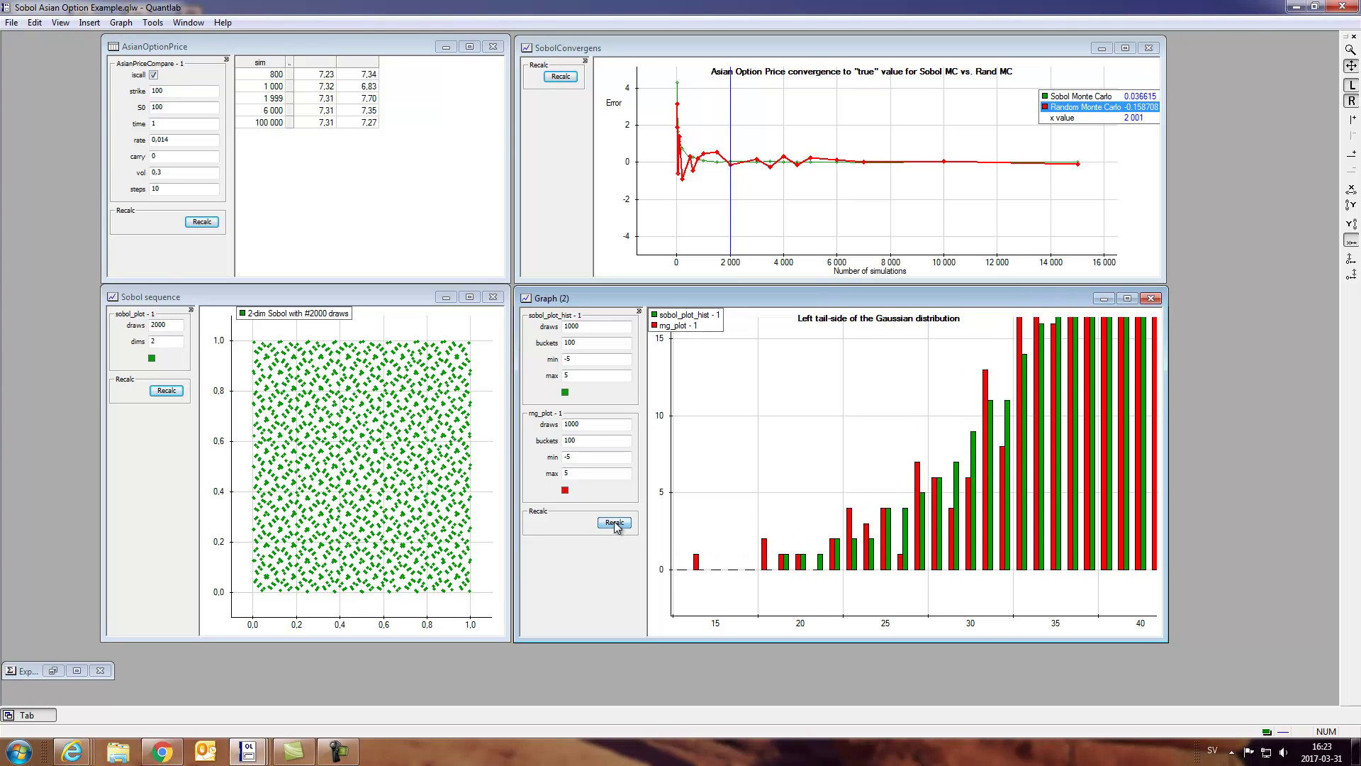
click(614, 523)
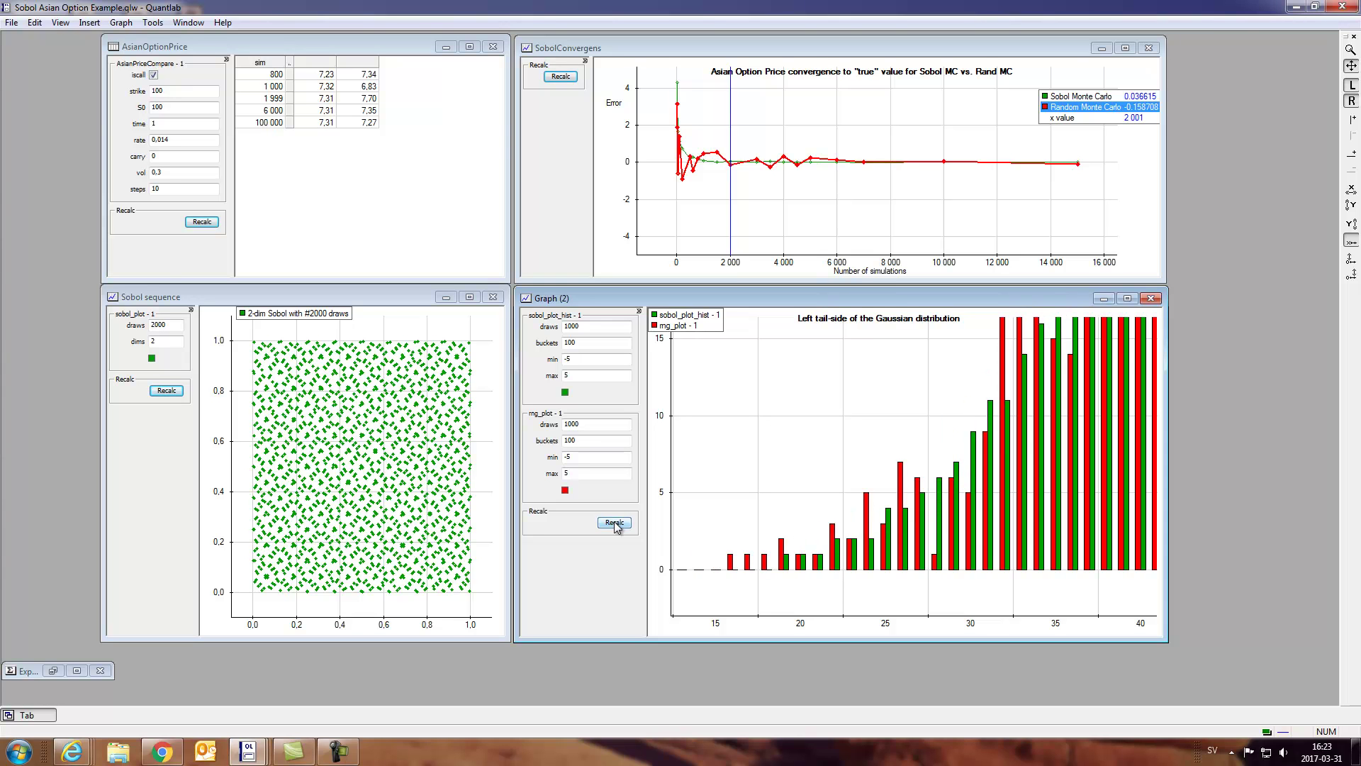
click(614, 523)
click(614, 523)
click(614, 523)
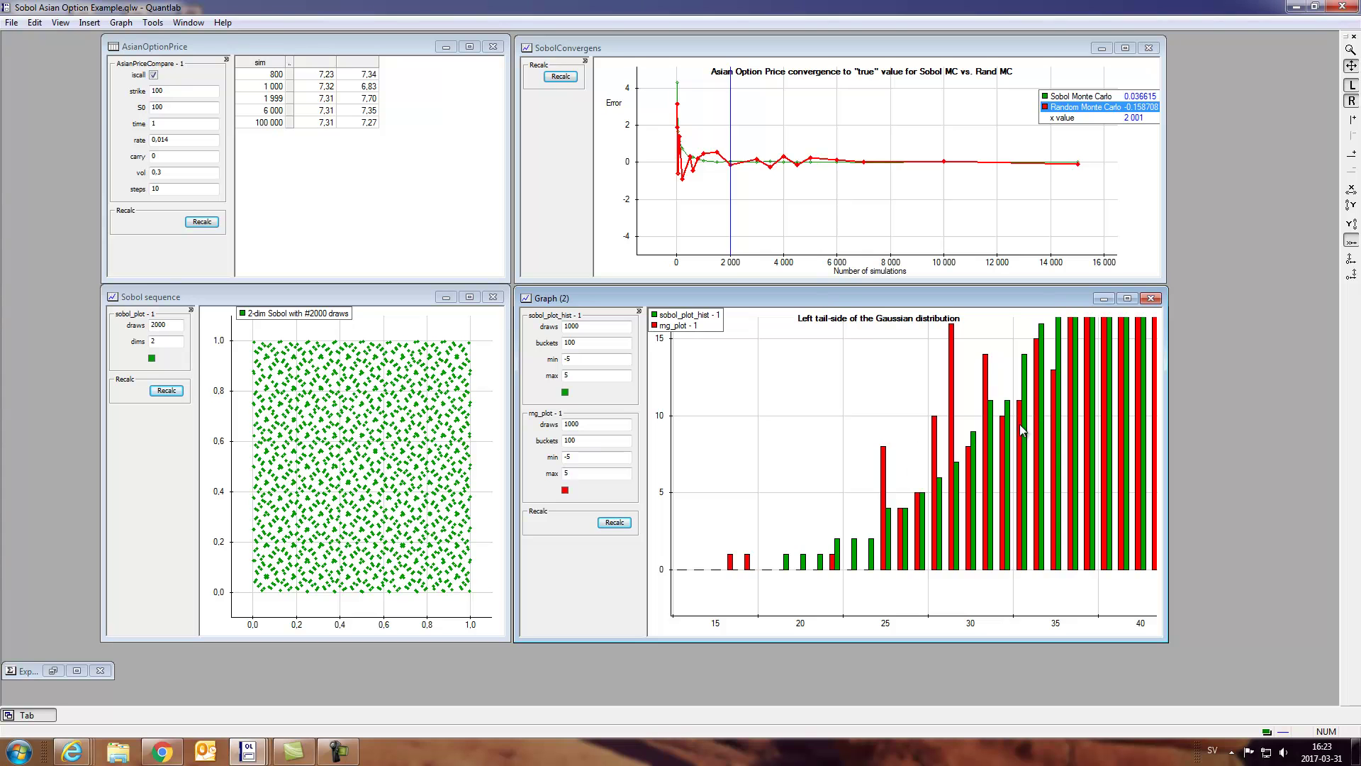
click(613, 523)
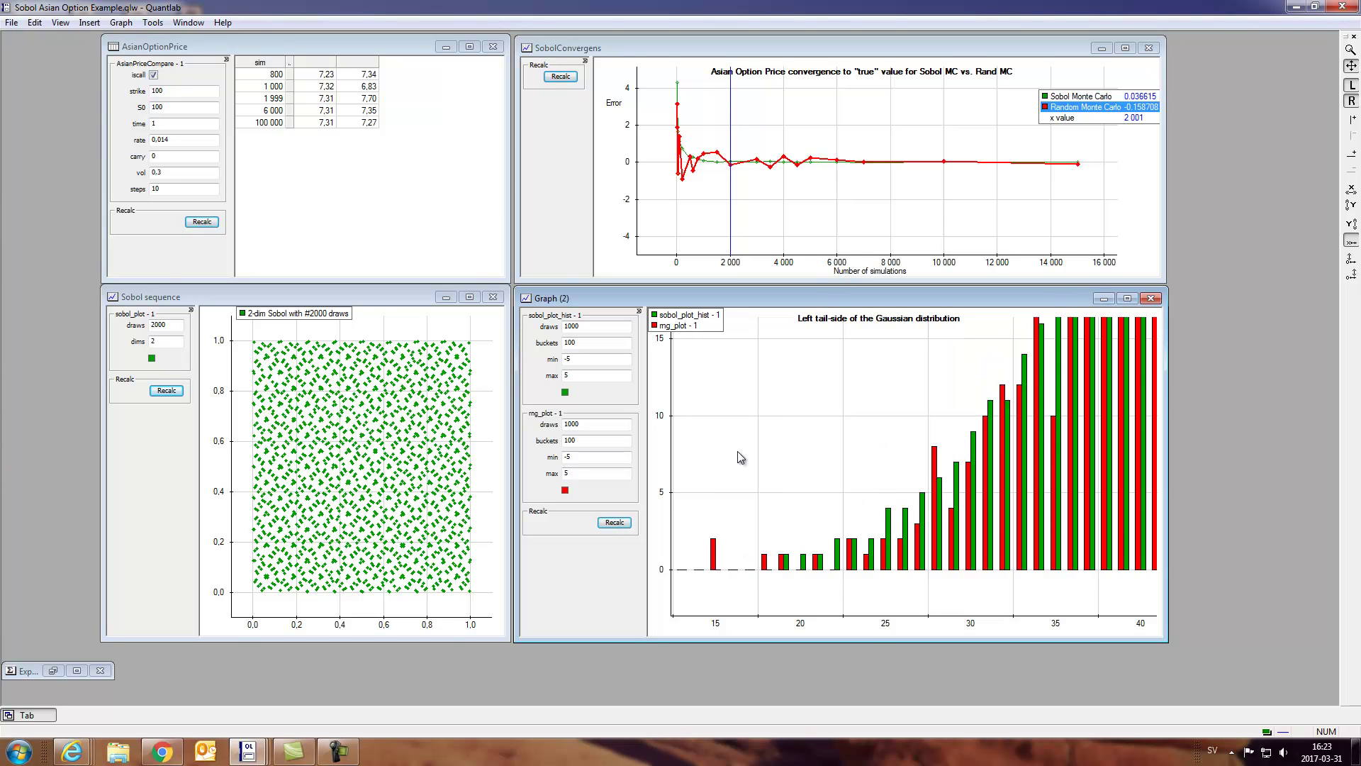